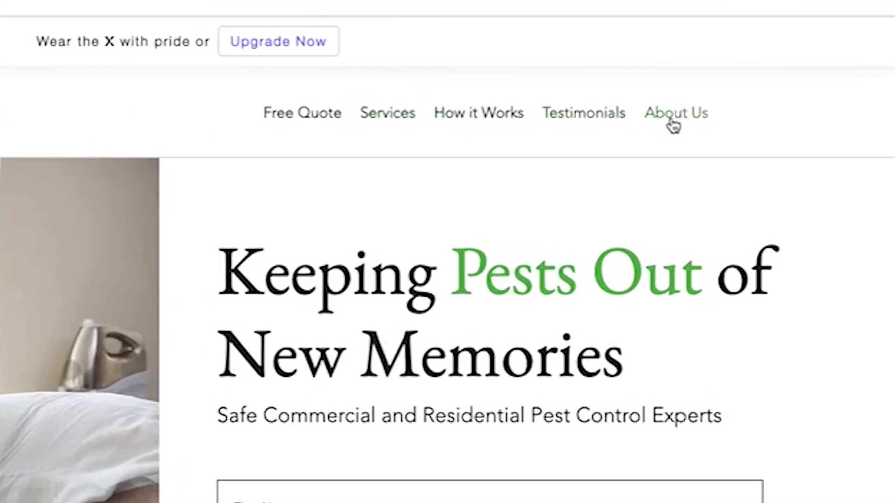
# Jump to Services, How it Works and Testimonials from the preview header menu, then go back to the editor
pyautogui.click(392, 118)
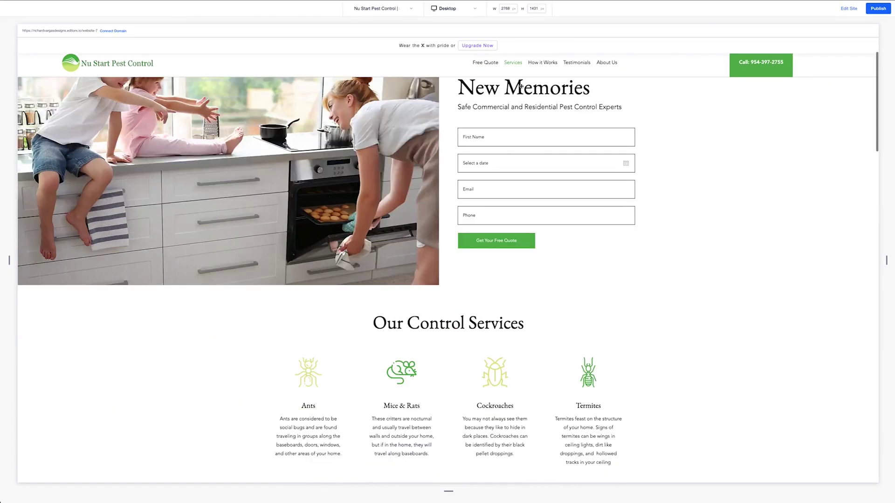
pyautogui.click(537, 63)
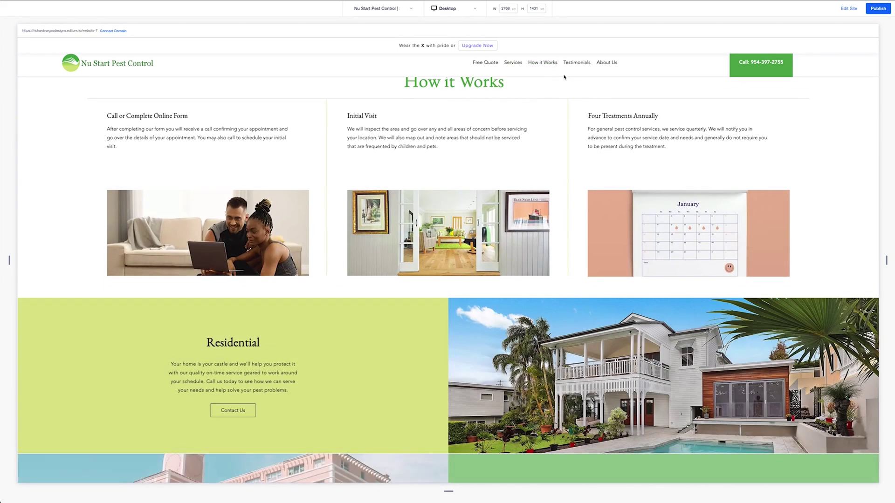
pyautogui.click(577, 63)
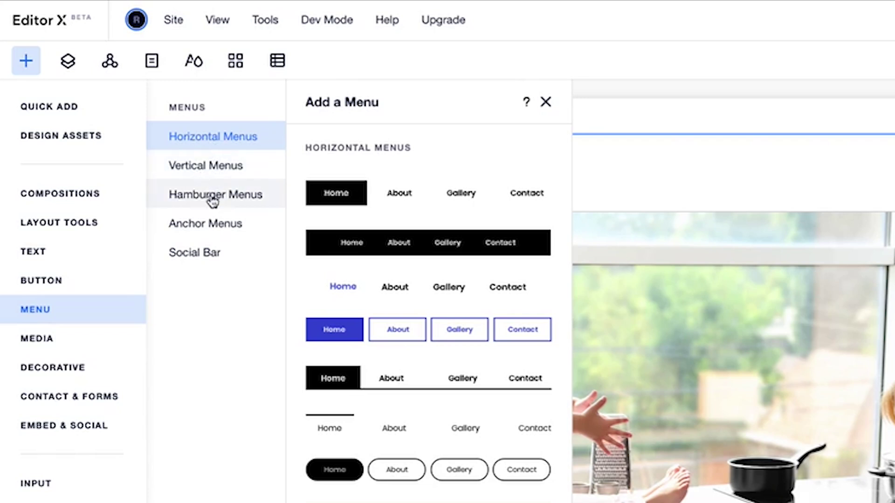
pyautogui.click(18, 42)
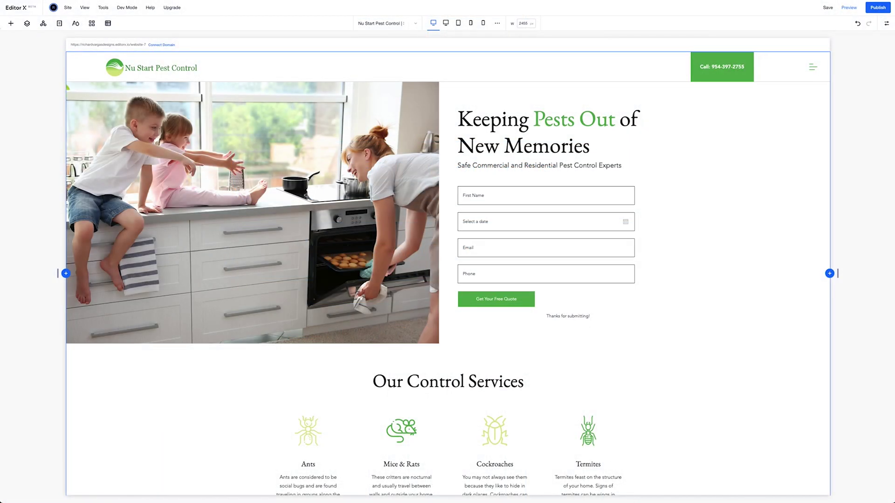
# Show the available menu designs from the Add Elements collection
pyautogui.click(11, 25)
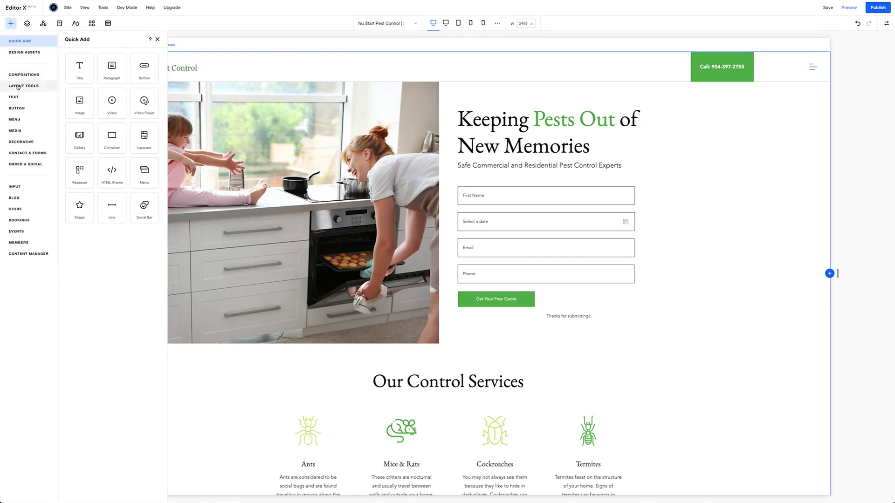
pyautogui.click(15, 120)
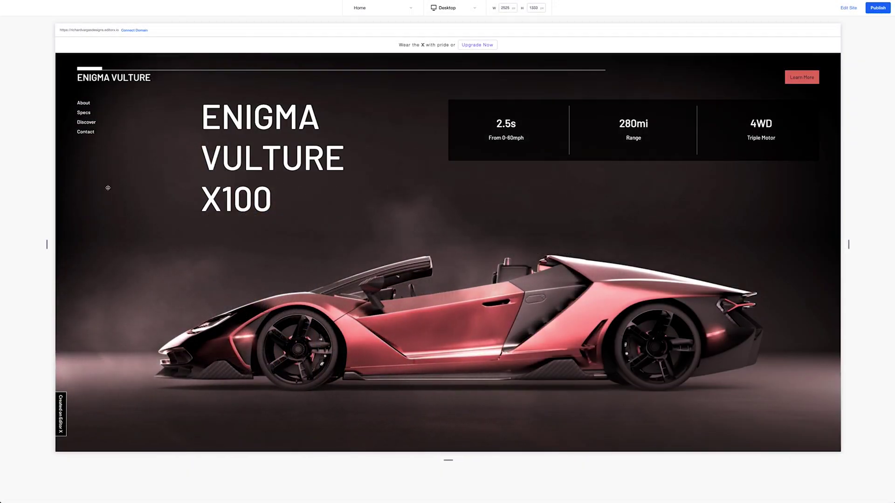
pyautogui.scroll(-1, 108, 187)
pyautogui.scroll(-2, 108, 188)
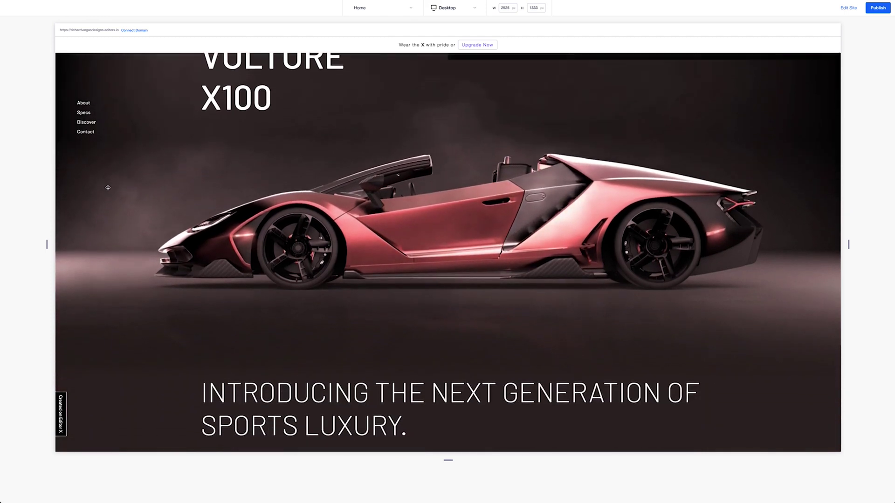
pyautogui.scroll(-2, 107, 186)
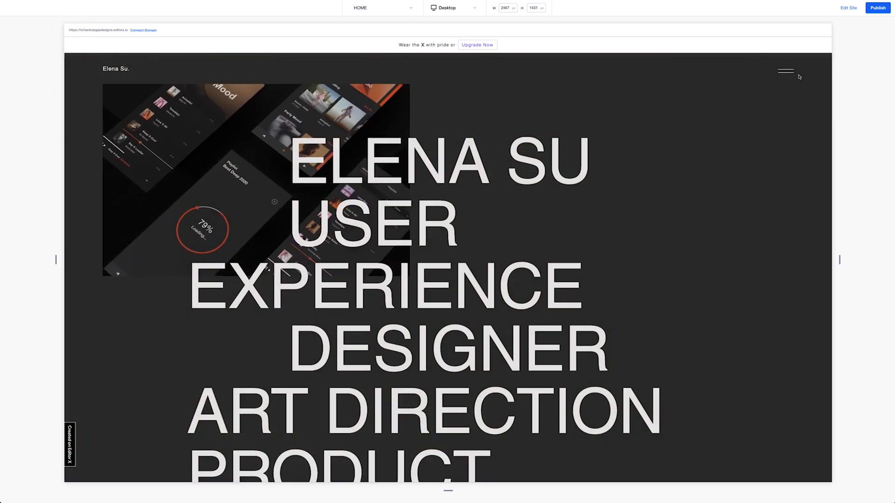
# Visit the portfolio's overlay menu and INFO page, then jump to Gigaplay's Featured section via its dots
pyautogui.click(791, 75)
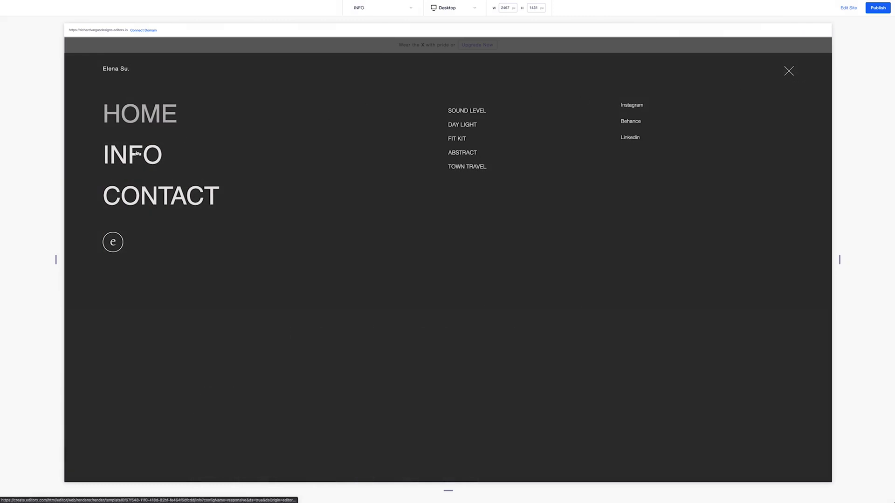
pyautogui.click(137, 153)
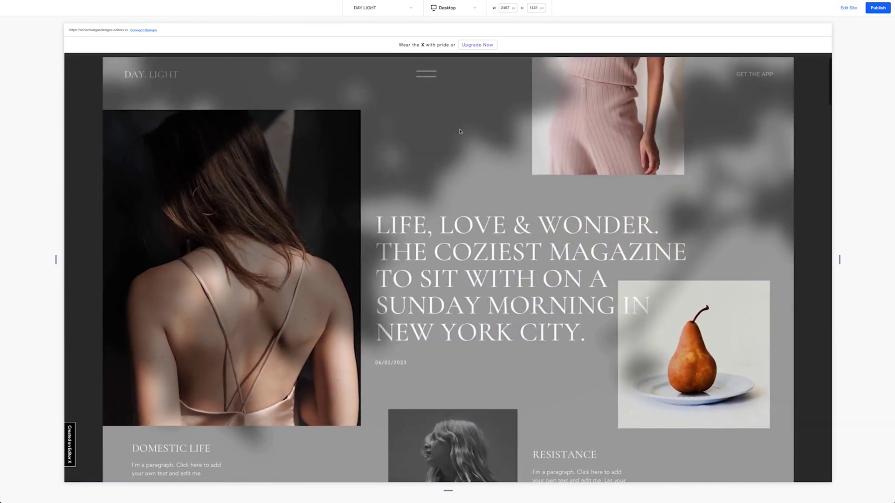
pyautogui.scroll(-3, 461, 130)
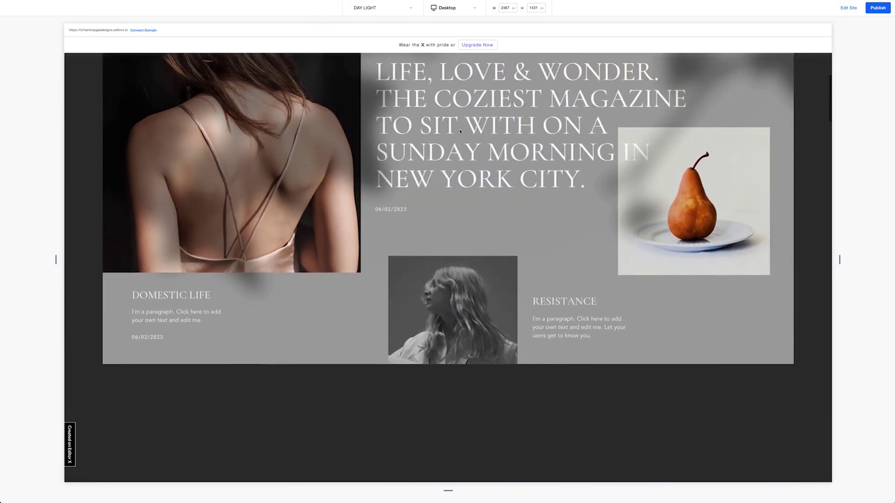
pyautogui.scroll(-5, 460, 130)
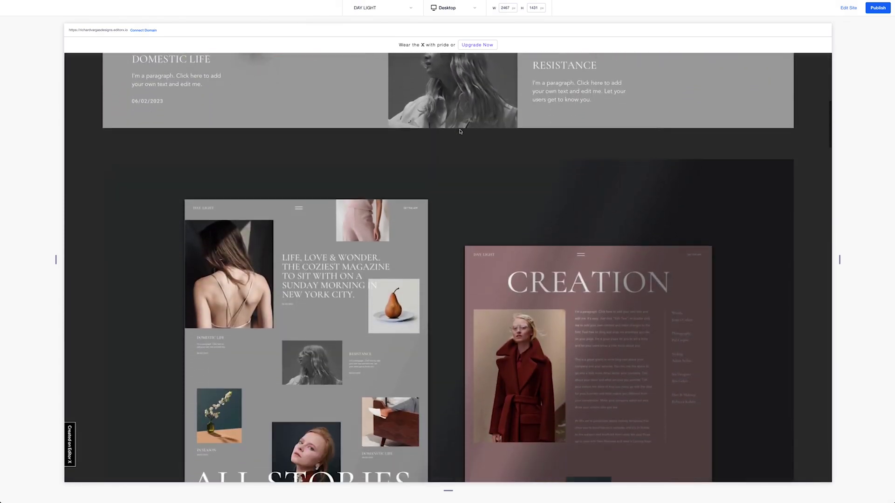
pyautogui.scroll(-3, 461, 130)
pyautogui.scroll(-2, 460, 130)
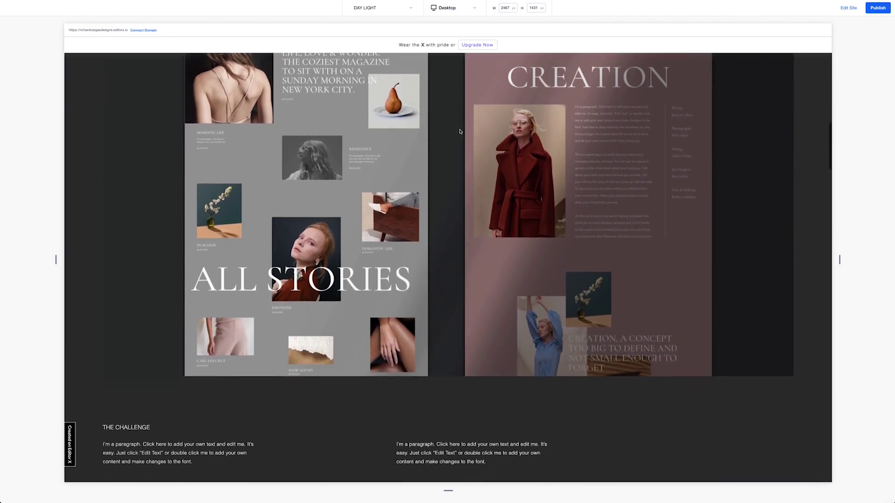
pyautogui.scroll(-3, 460, 131)
pyautogui.scroll(-4, 460, 131)
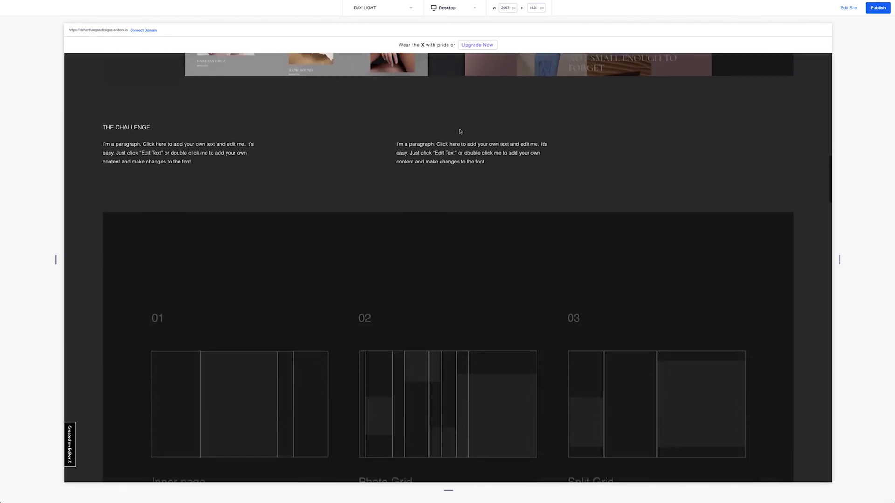
pyautogui.scroll(-1, 460, 130)
pyautogui.scroll(-2, 460, 131)
pyautogui.scroll(-1, 461, 131)
pyautogui.scroll(-2, 461, 131)
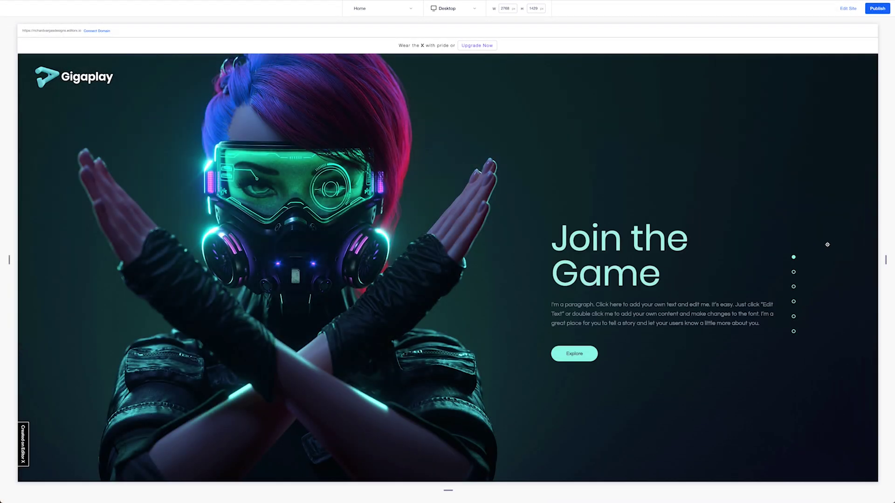
pyautogui.click(794, 273)
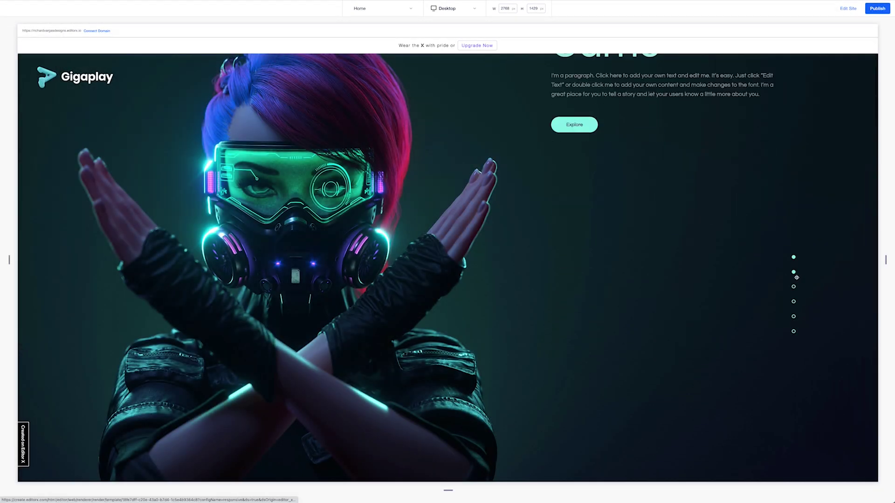
# Jump to Gigaplay's third section, then select the Our Control Services section for editing
pyautogui.click(794, 287)
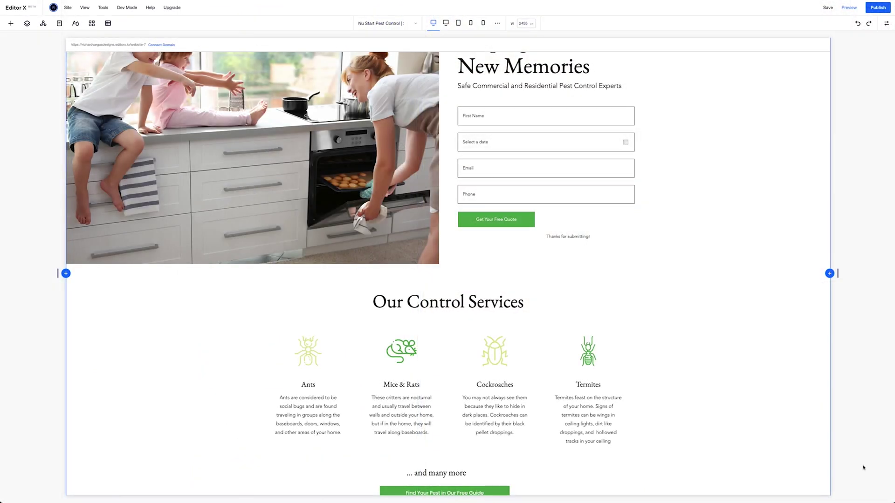
pyautogui.scroll(-2, 864, 467)
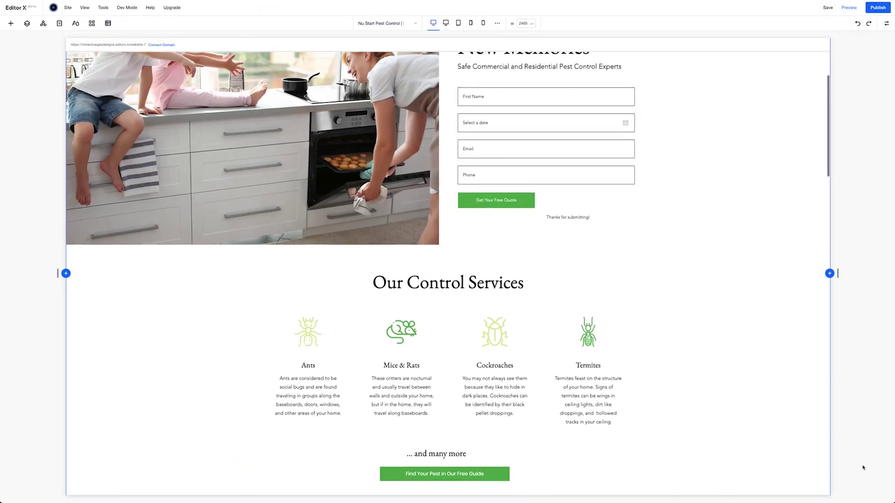
pyautogui.scroll(-3, 794, 346)
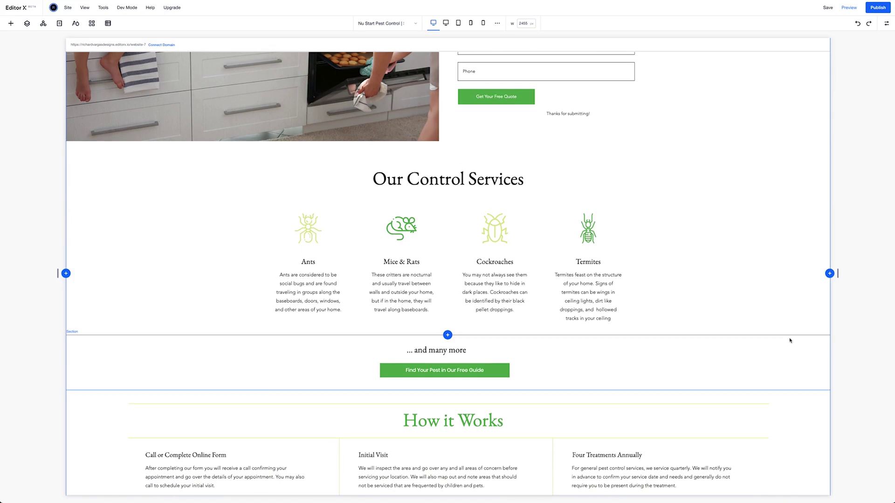
pyautogui.click(786, 312)
pyautogui.scroll(-1, 786, 314)
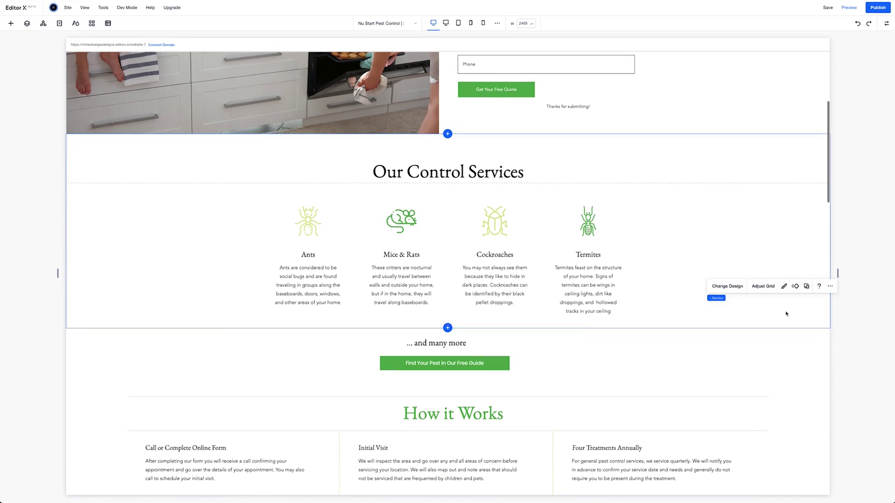
# Enable a 'Services' anchor on the section, then select the How it Works section to anchor next
pyautogui.click(885, 24)
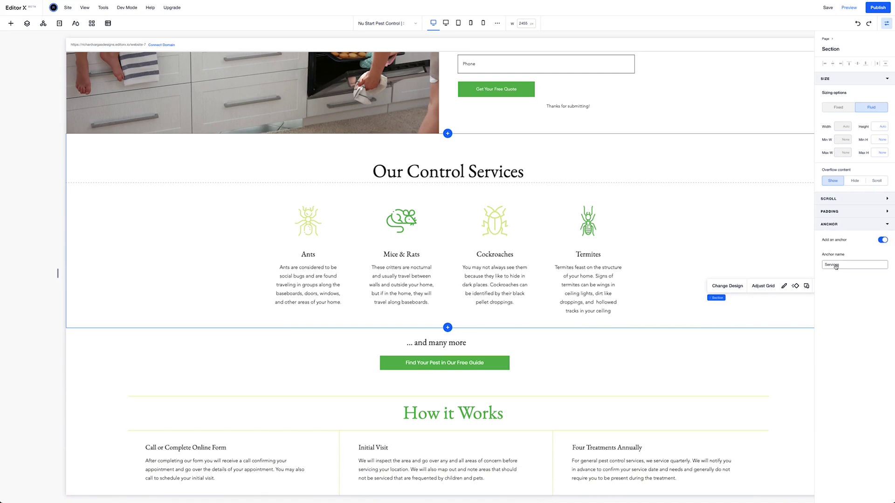
pyautogui.scroll(-3, 684, 324)
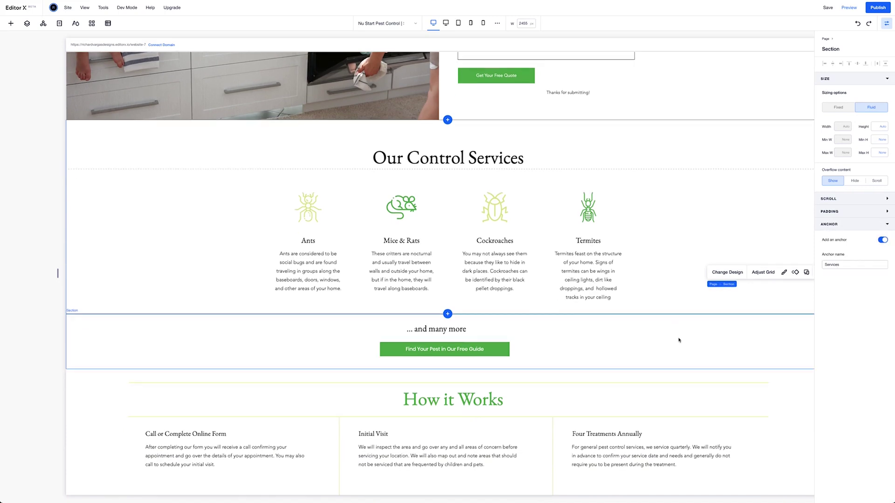
pyautogui.click(792, 309)
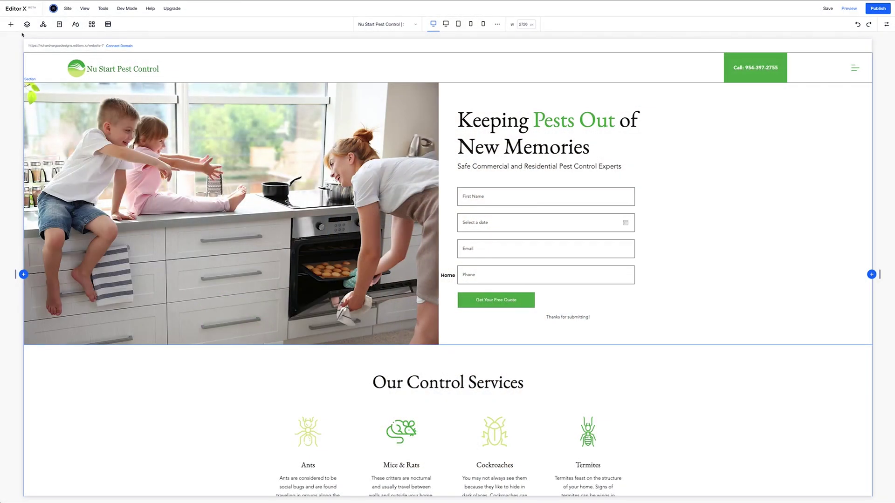
# Insert a horizontal menu, move it into the site header and show its Manage Menu list
pyautogui.click(11, 24)
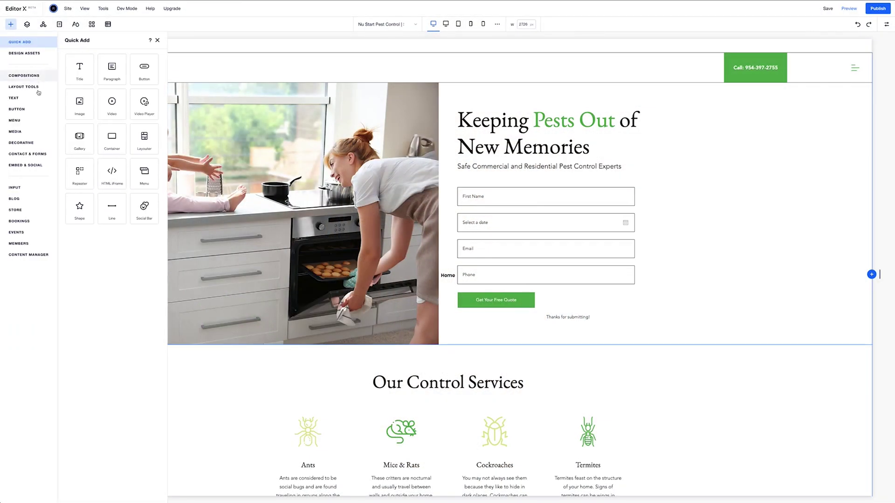
pyautogui.click(36, 122)
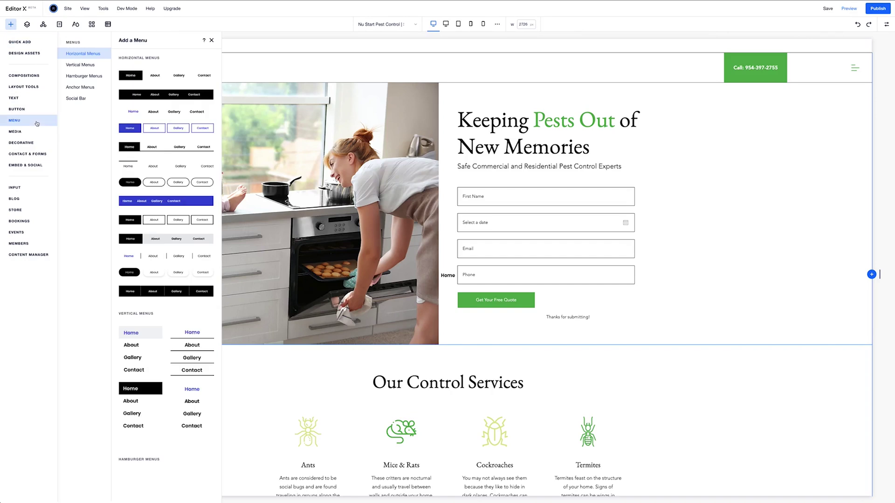
pyautogui.click(138, 75)
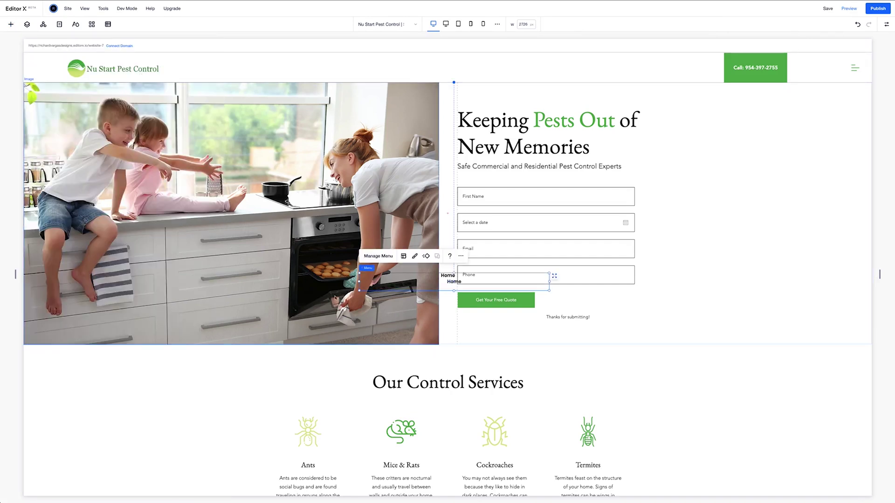
pyautogui.moveTo(391, 280); pyautogui.dragTo(486, 68)
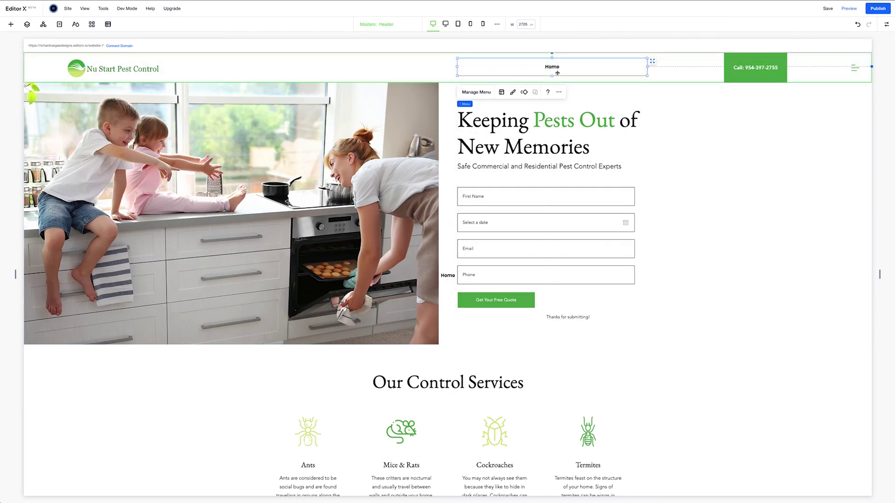
pyautogui.click(476, 92)
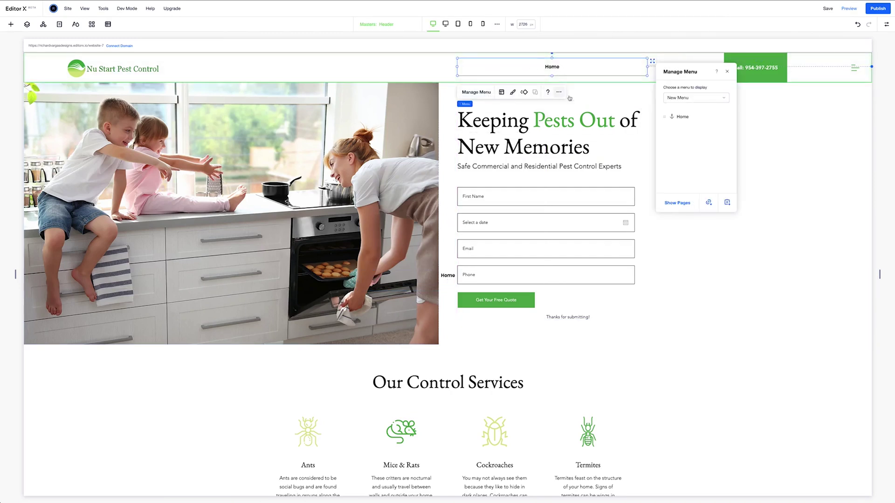
# Add a menu link targeting the Services section anchor, then leave the preview to resume editing
pyautogui.click(709, 203)
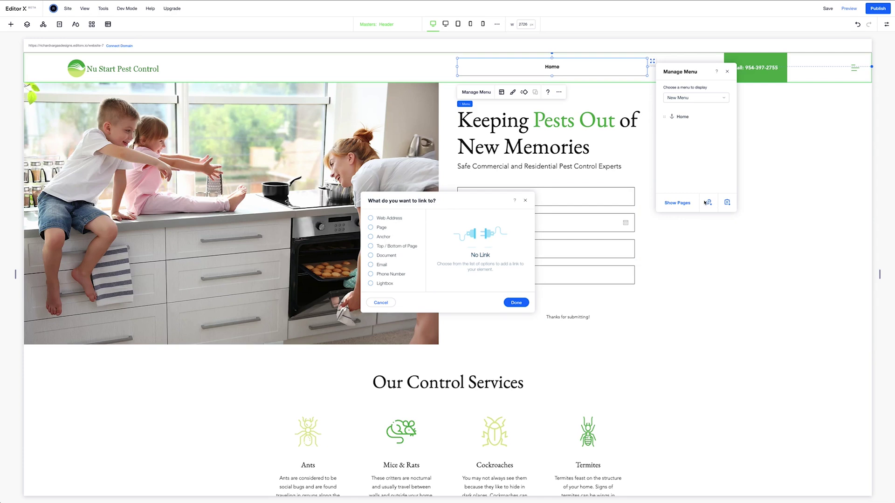
pyautogui.click(372, 237)
pyautogui.click(472, 250)
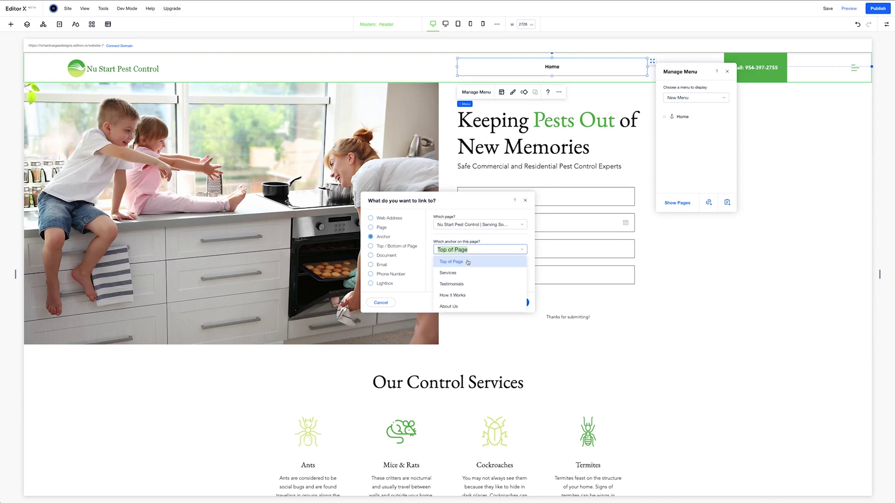
pyautogui.click(462, 273)
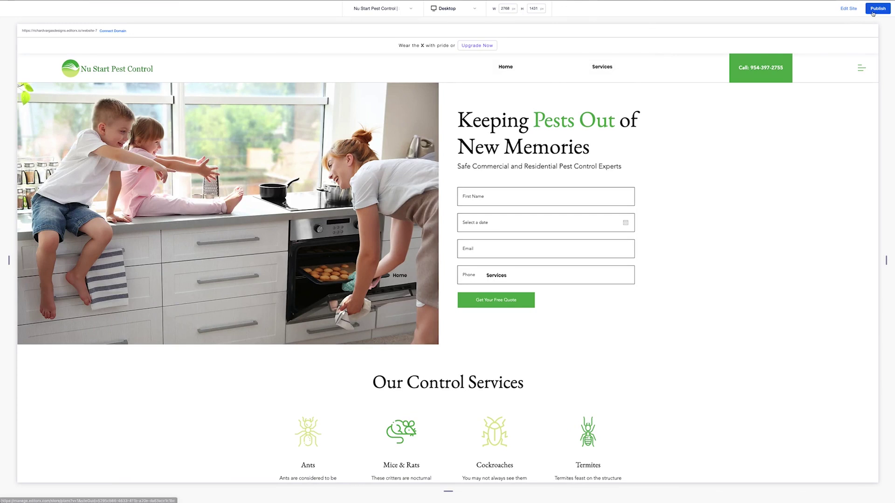
pyautogui.click(848, 8)
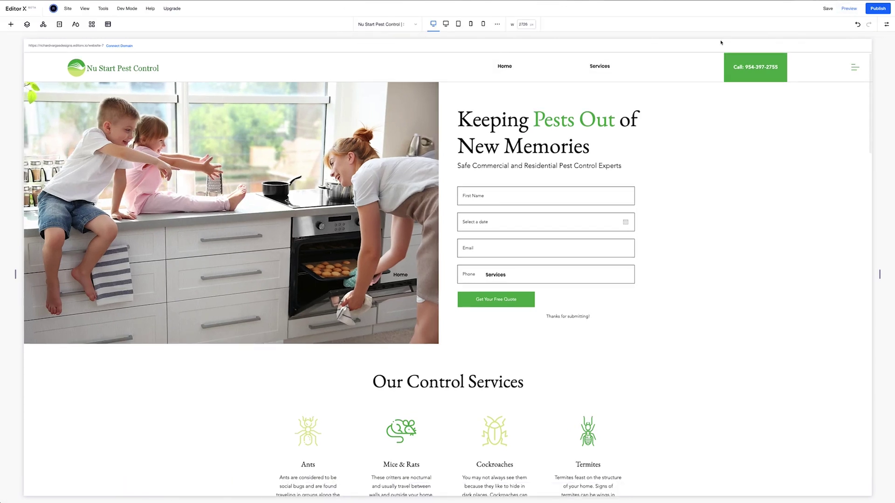
# Give the header menu's hover state a green text colour in its design settings
pyautogui.click(608, 65)
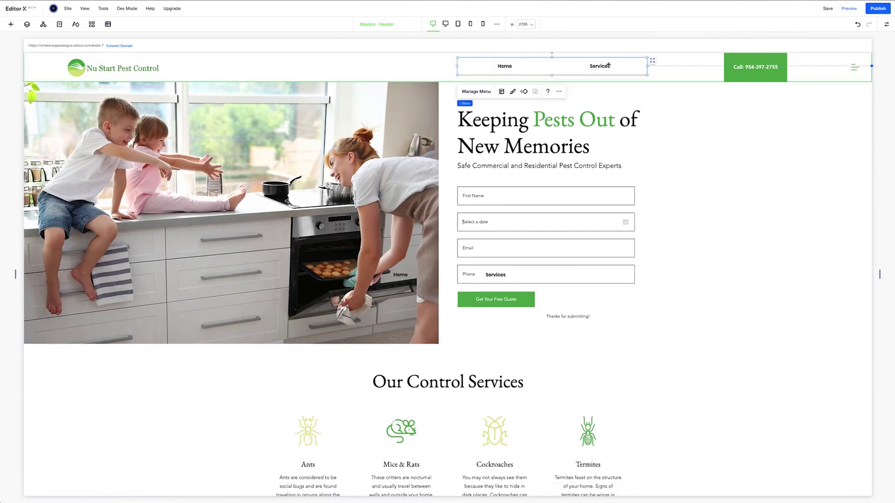
pyautogui.click(513, 91)
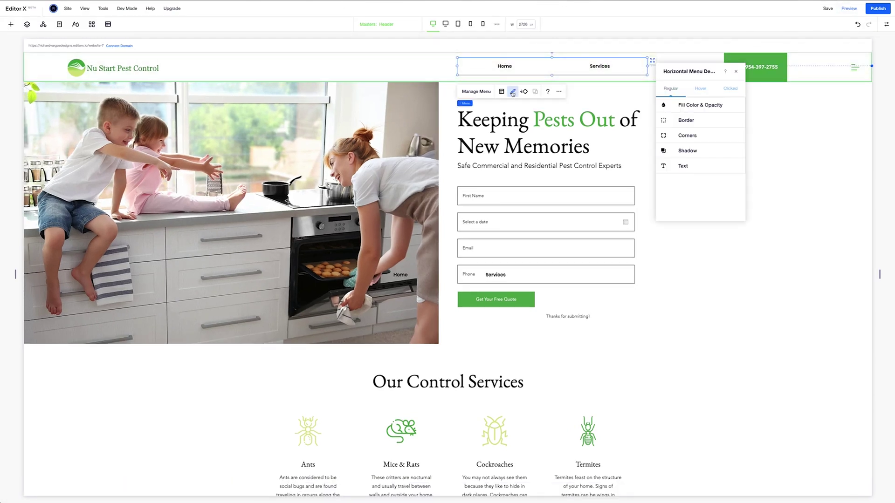
pyautogui.click(700, 89)
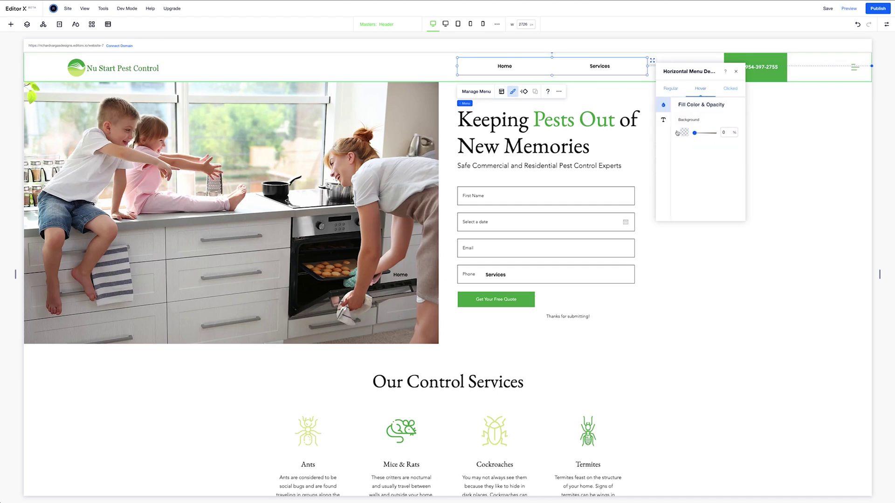
pyautogui.click(664, 121)
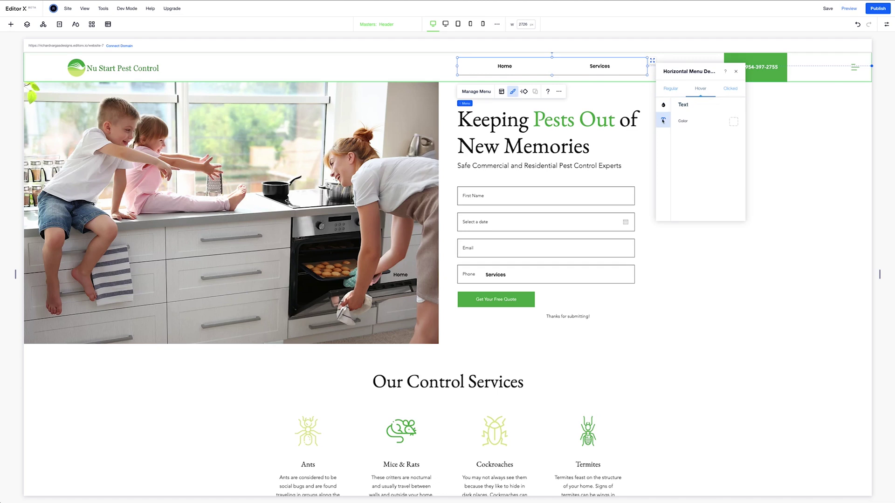
pyautogui.click(732, 122)
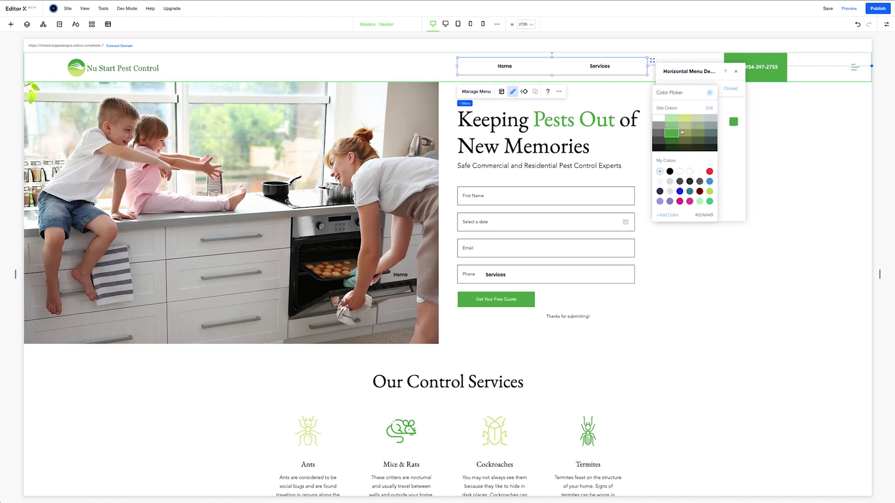
# Set the menu's regular-state text font to Avenida and close the design settings
pyautogui.click(709, 92)
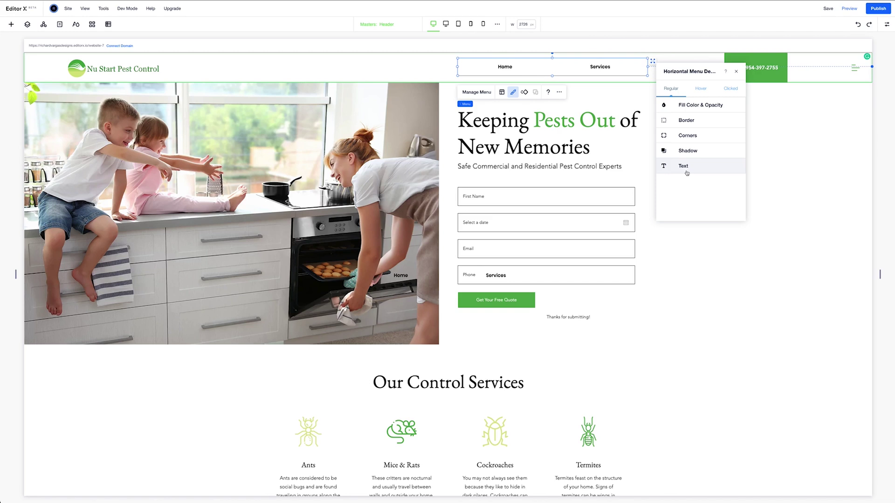
pyautogui.click(685, 166)
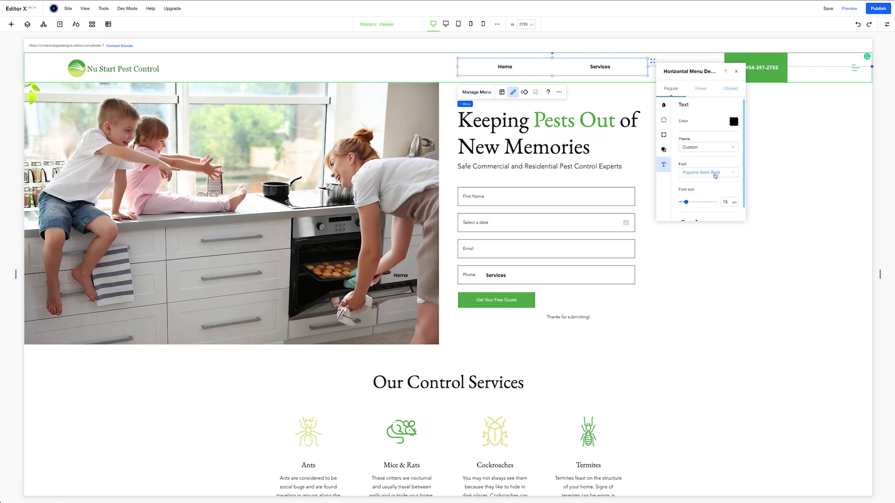
pyautogui.click(715, 174)
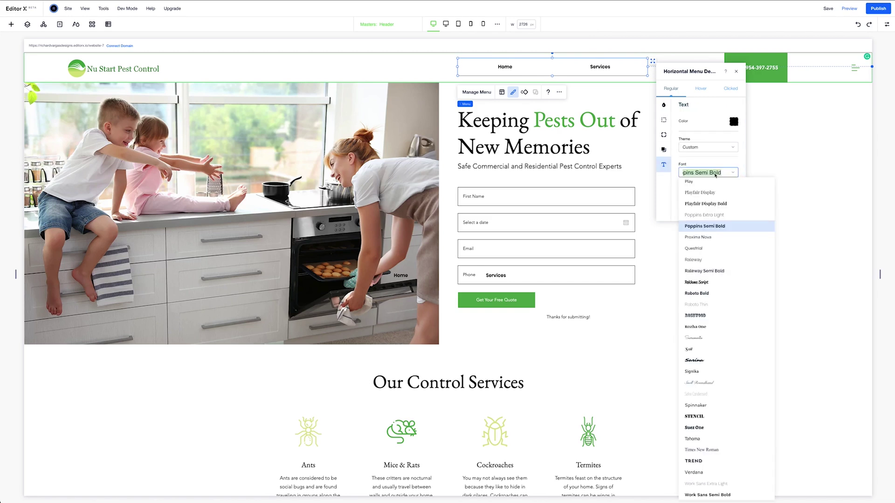
pyautogui.write('Avenir')
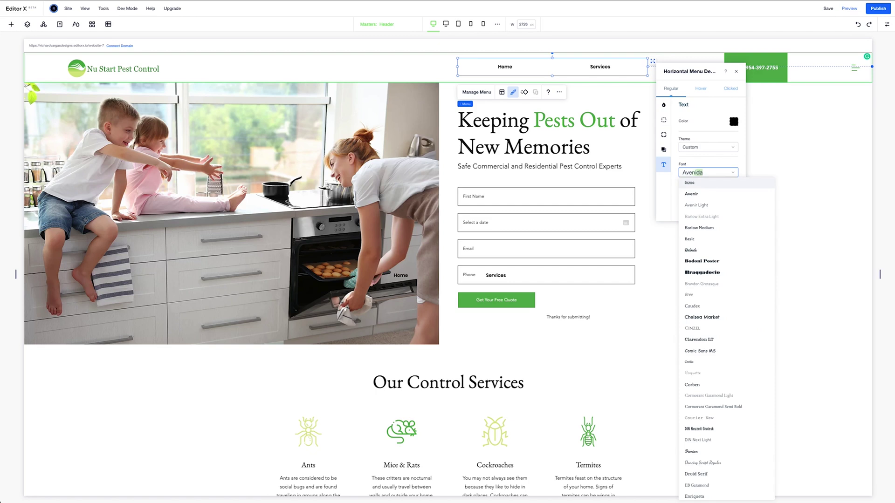
pyautogui.press('Return')
pyautogui.click(701, 88)
pyautogui.click(736, 72)
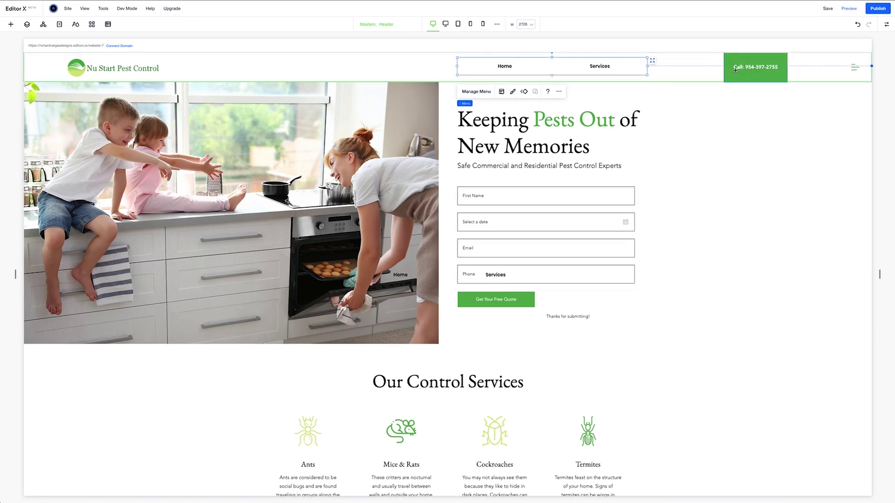
# Preview the site and jump to Services, How it Works and Testimonials from the header menu
pyautogui.click(848, 9)
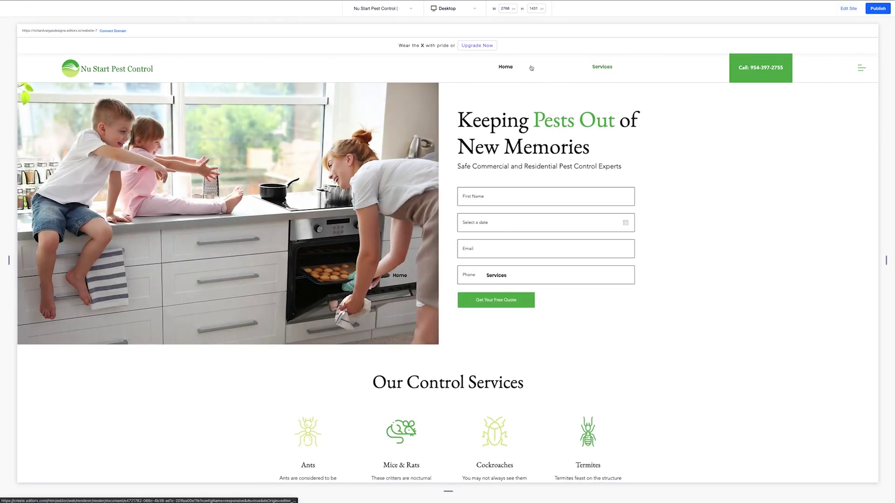
pyautogui.click(848, 9)
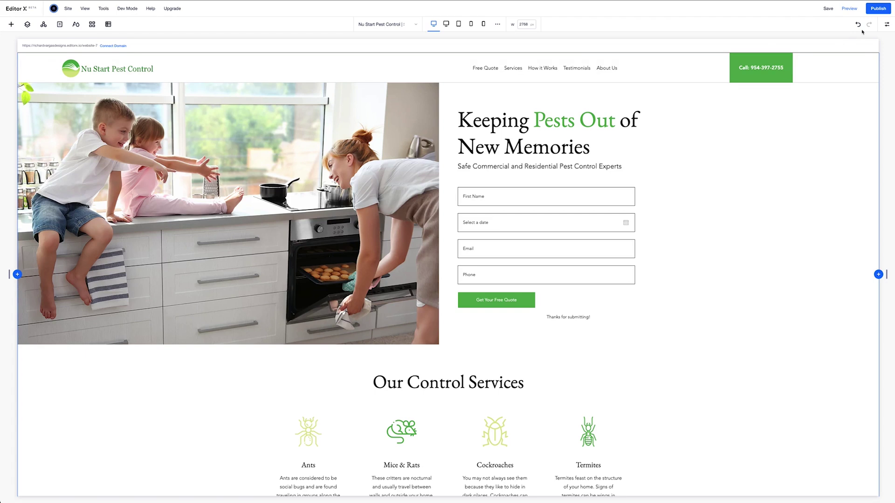
pyautogui.click(852, 8)
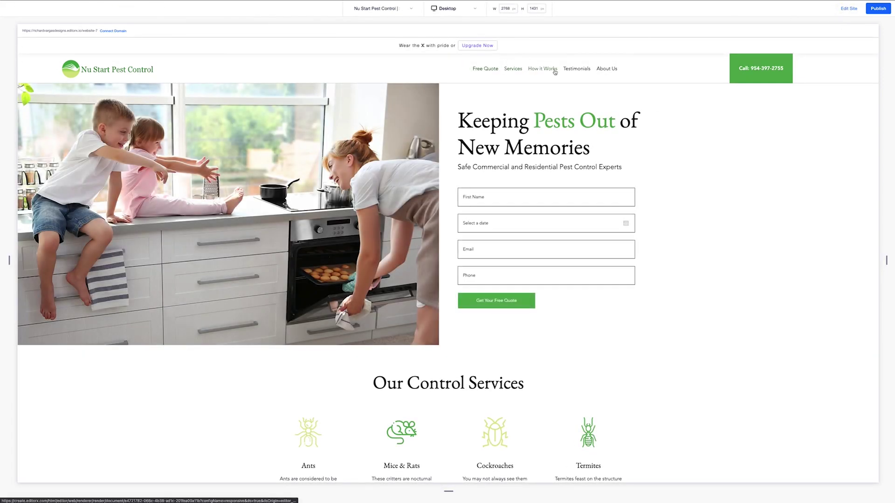
pyautogui.click(510, 69)
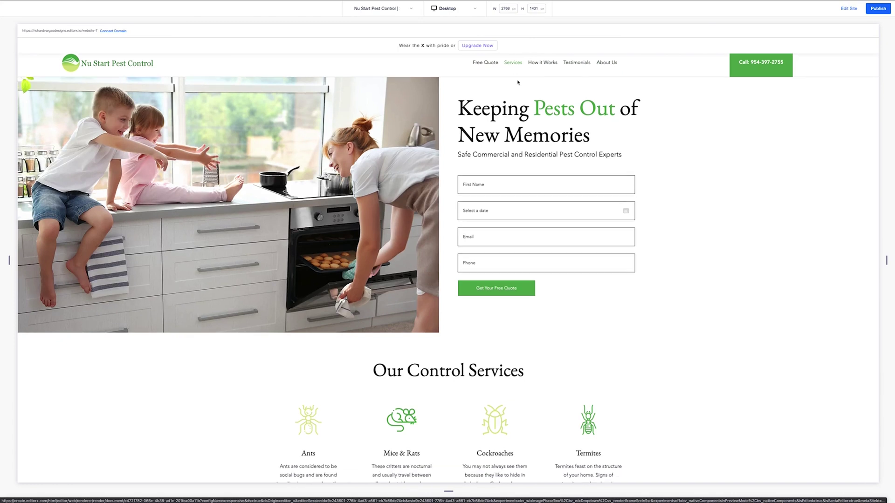
pyautogui.click(543, 62)
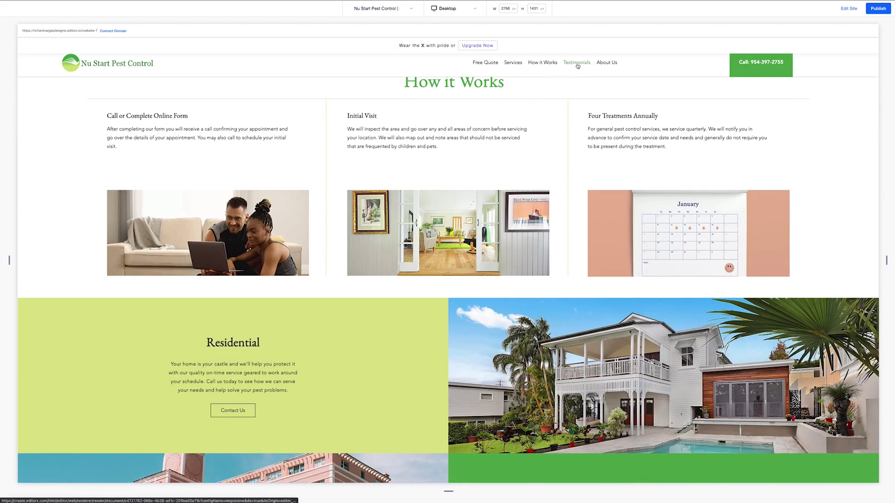
pyautogui.click(576, 63)
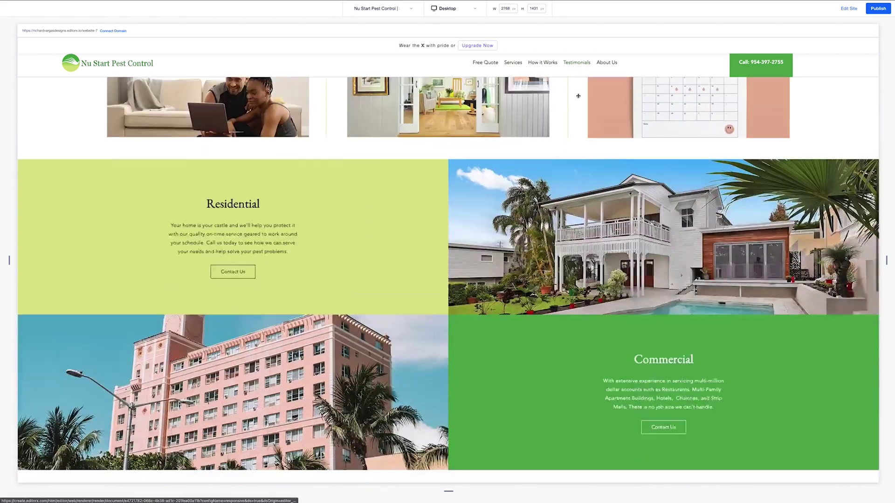